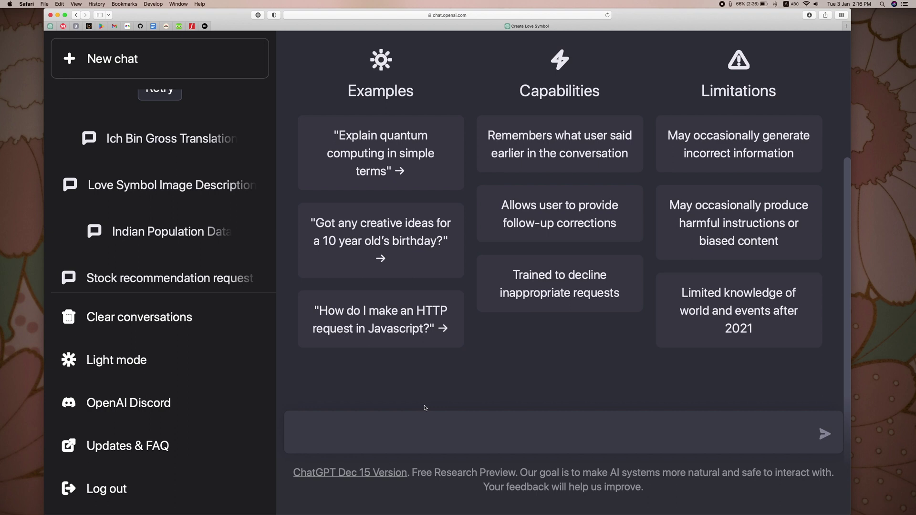
# Ask ChatGPT "How to create a love Symbol" and try regenerating the response.
pyautogui.click(408, 431)
pyautogui.write('How to create a love Symbol')
pyautogui.press('Return')
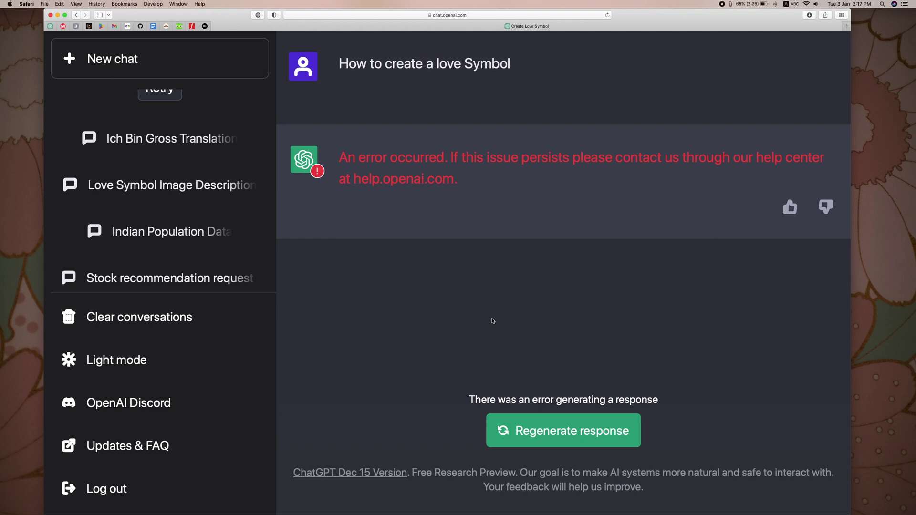
pyautogui.click(565, 435)
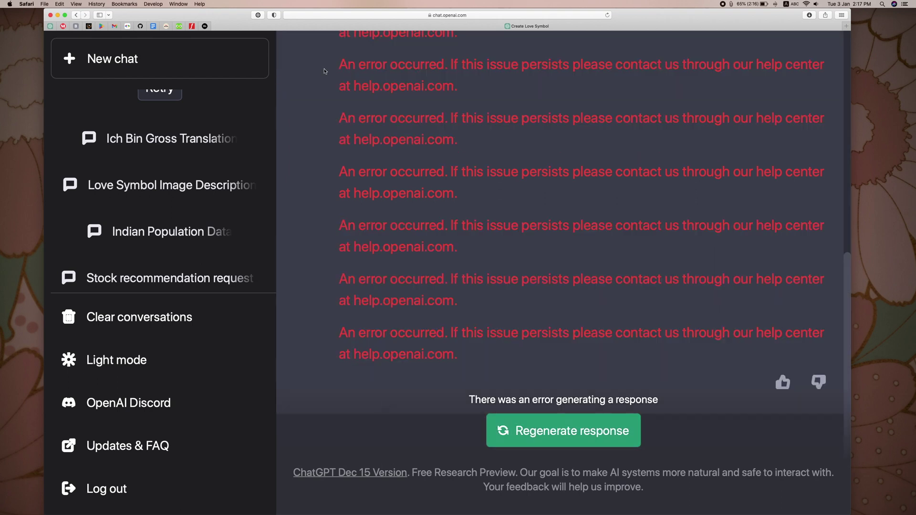
# Reload the chat page and ask "How to create a love symbol ?".
pyautogui.rightClick(295, 56)
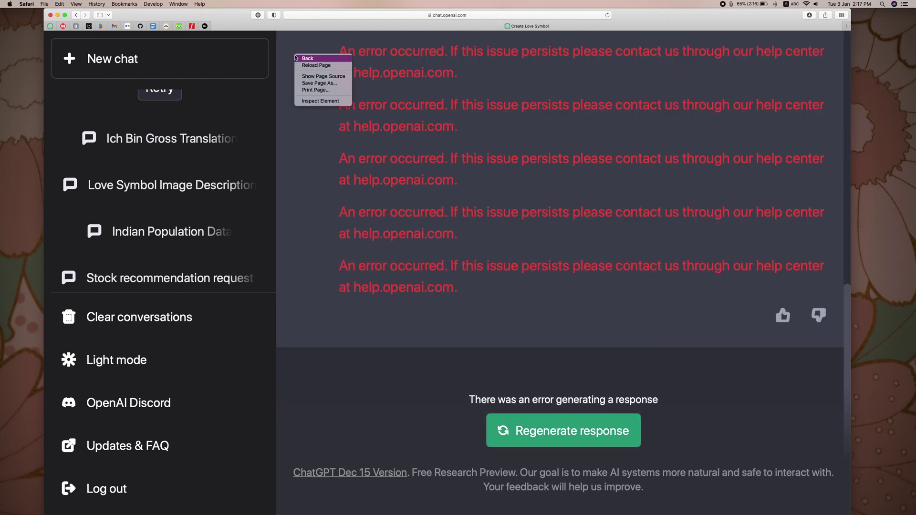
pyautogui.click(315, 65)
pyautogui.write('How to crea')
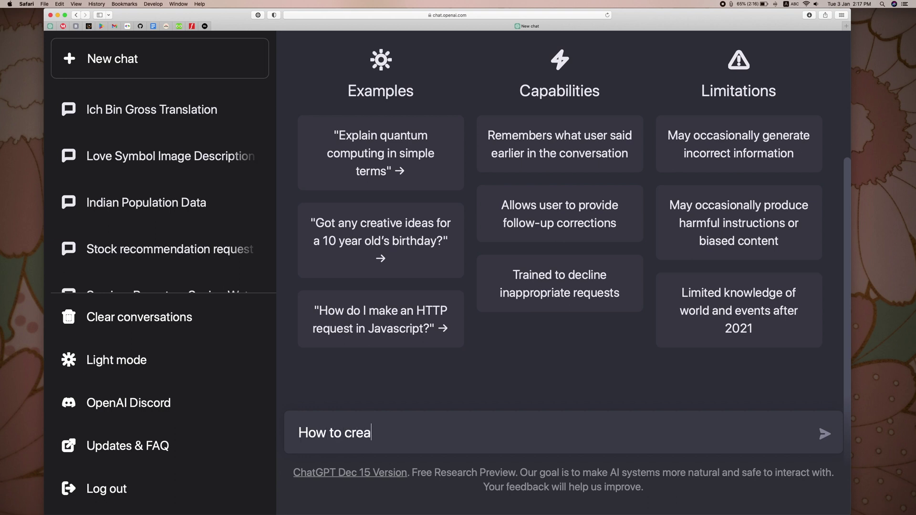
pyautogui.write('te a love symbol ?')
pyautogui.press('Return')
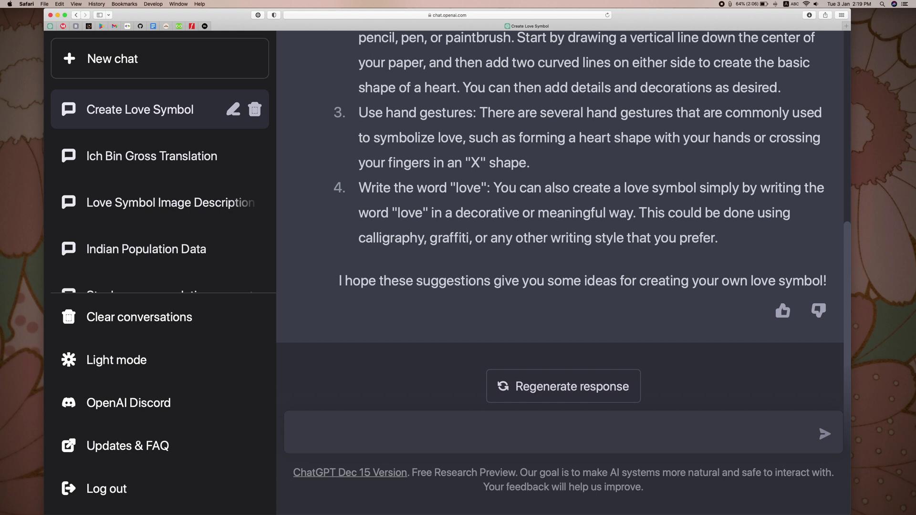
# Ask the follow-up question "How to create a love symbol in Inkscape ?" in the same chat.
pyautogui.write('How to create a')
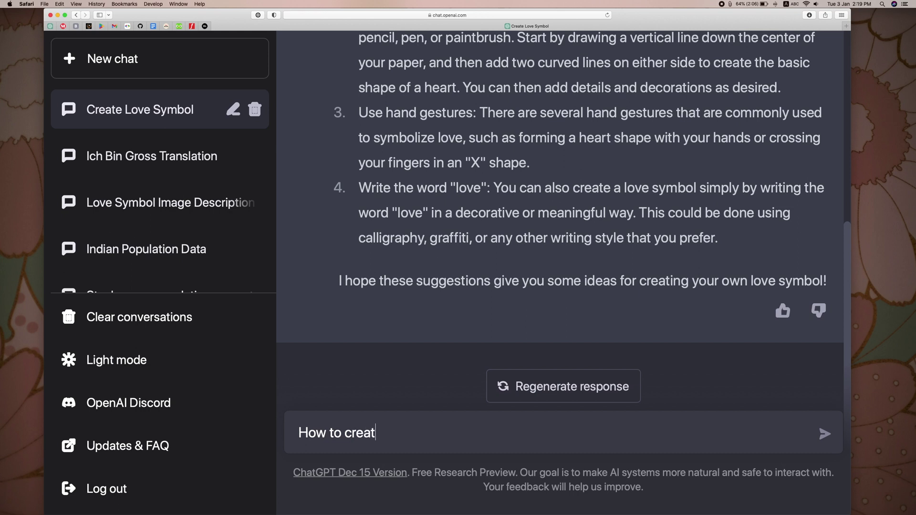
pyautogui.write(' love suy')
pyautogui.press('BackSpace')
pyautogui.press('BackSpace')
pyautogui.write('ymbol in Inkscape ?')
pyautogui.press('Return')
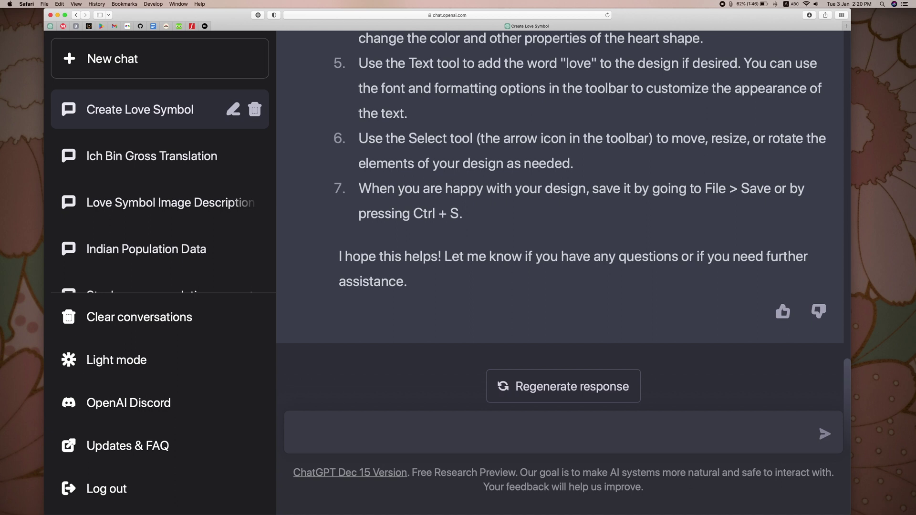
# Switch to Inkscape, look over the hearts artwork drawing-1-love.svg, and put its window away.
pyautogui.press('super+Tab')
pyautogui.press('super+Tab')
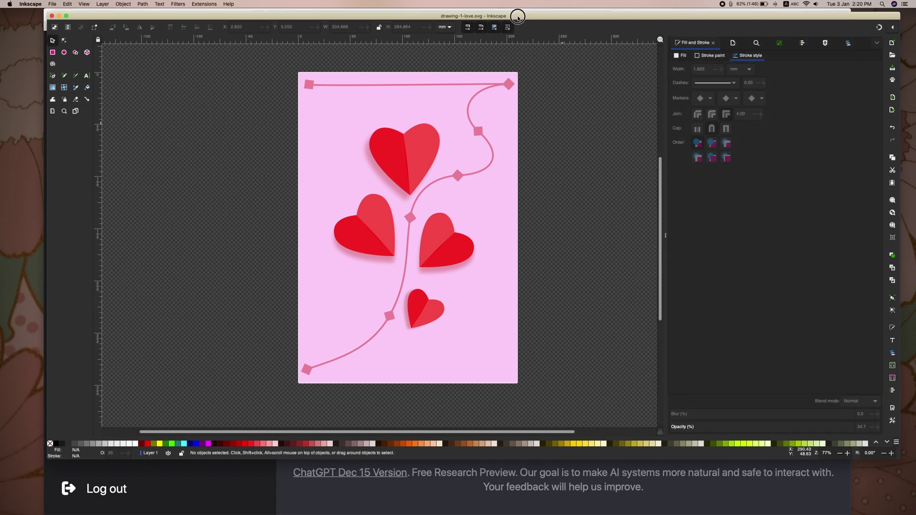
pyautogui.click(569, 205)
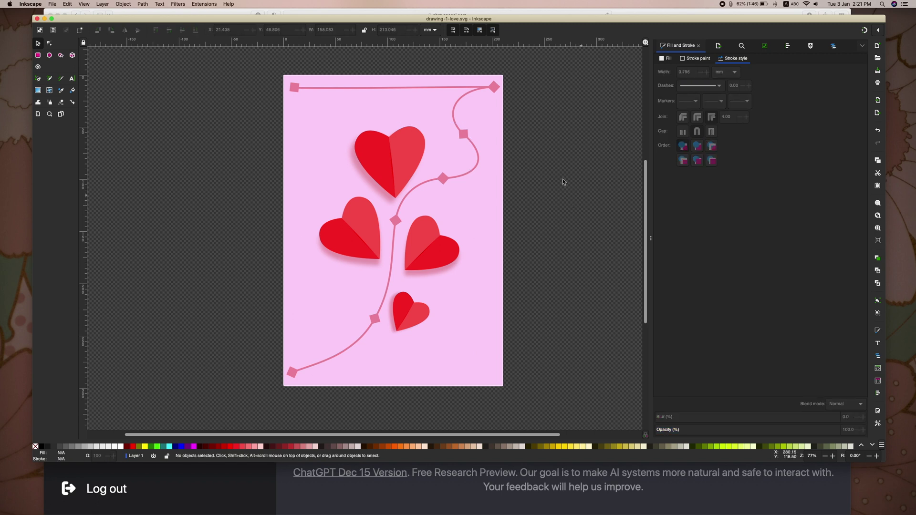
pyautogui.click(51, 4)
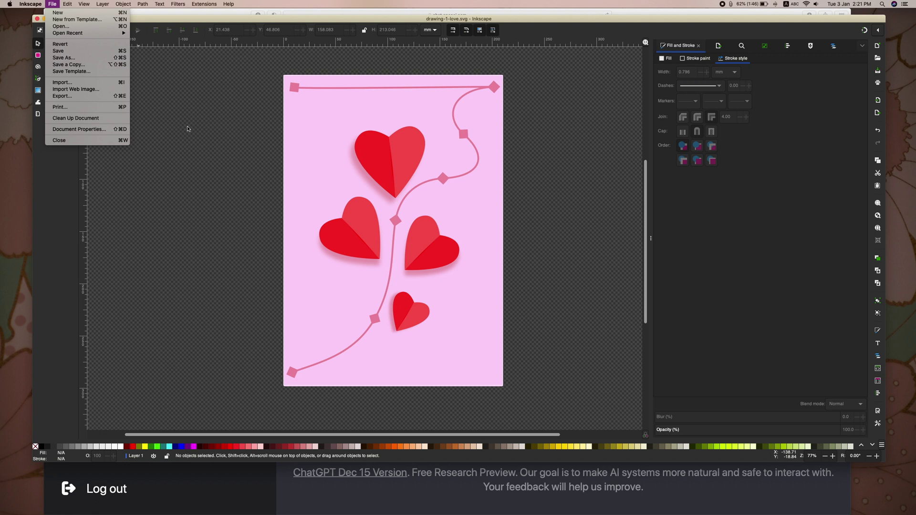
pyautogui.click(186, 76)
pyautogui.click(44, 19)
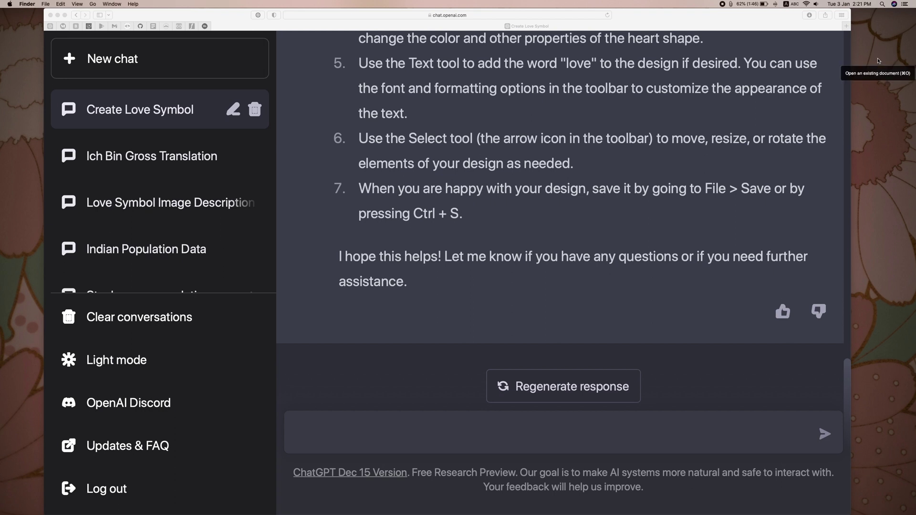
# Return to Safari and open pixabay.com in a new tab.
pyautogui.click(847, 29)
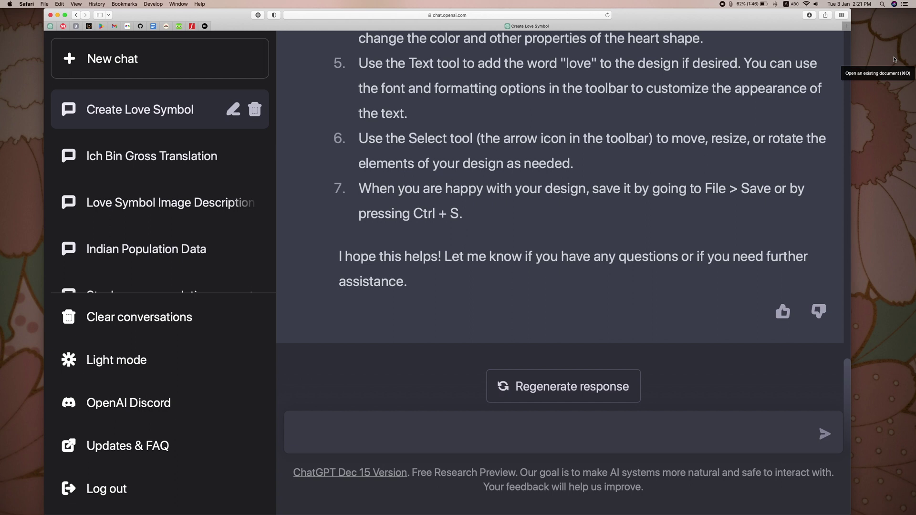
pyautogui.press('super+t')
pyautogui.write('pix')
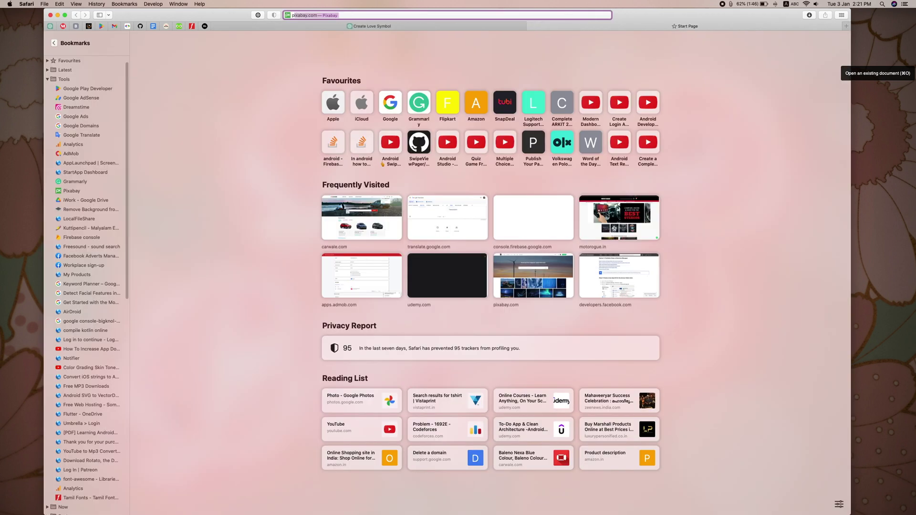
pyautogui.write('a')
pyautogui.press('Return')
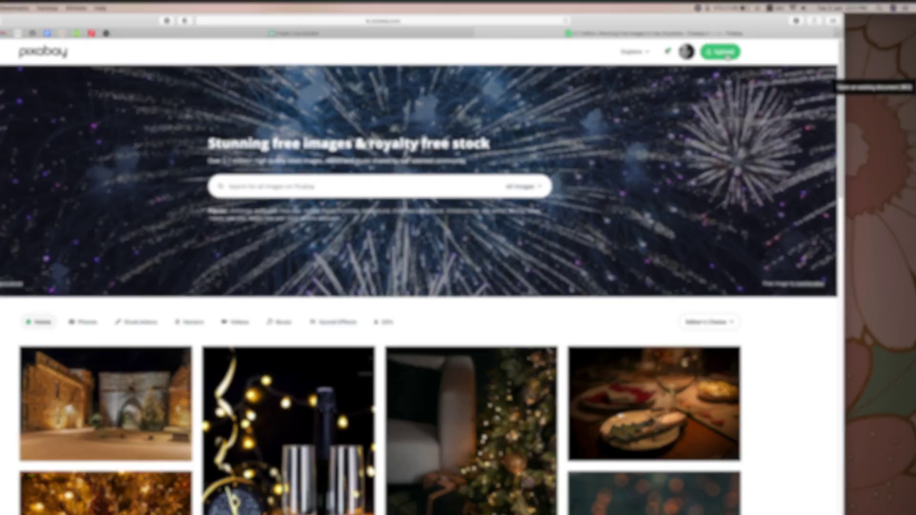
# Upload drawing-1-love.svg from the Desktop to Pixabay through its upload page.
pyautogui.click(745, 46)
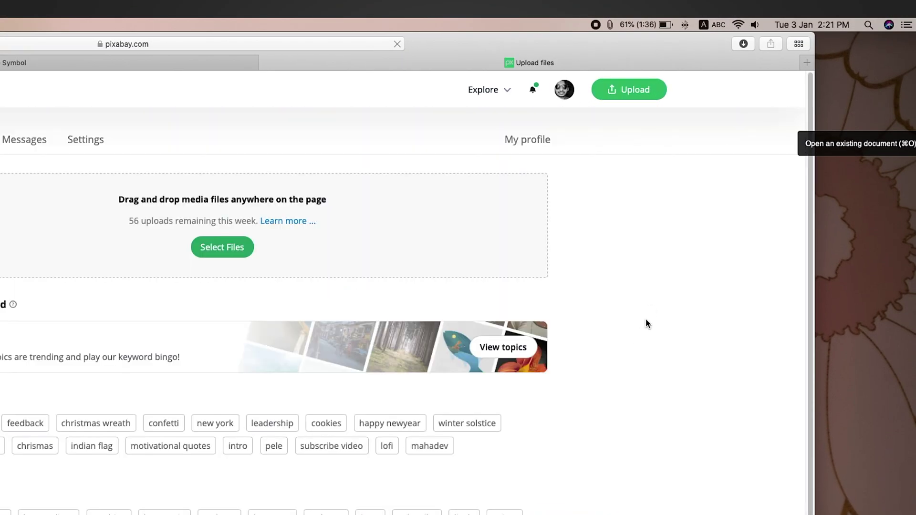
pyautogui.click(231, 253)
pyautogui.click(67, 164)
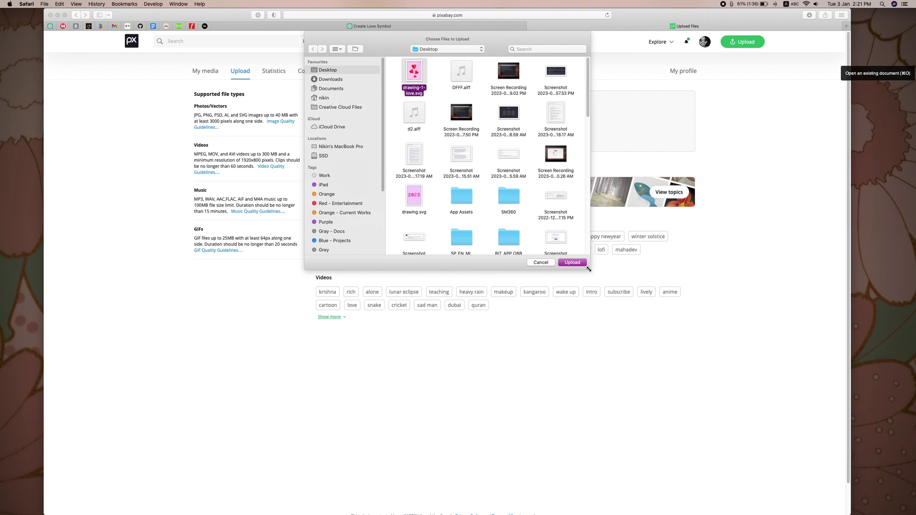
pyautogui.click(573, 263)
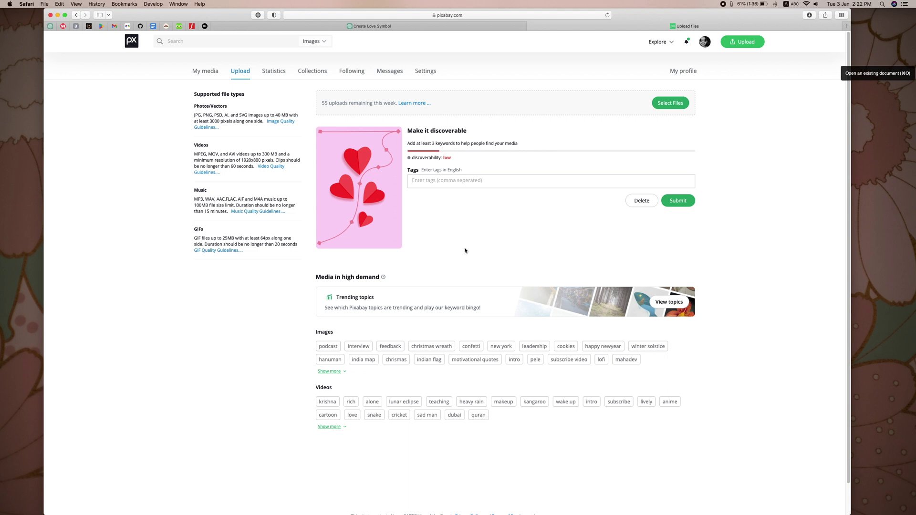
# Check the upload's tag requirements, switch to ChatGPT and ask it to "Create some tags for Love".
pyautogui.scroll(3, 466, 250)
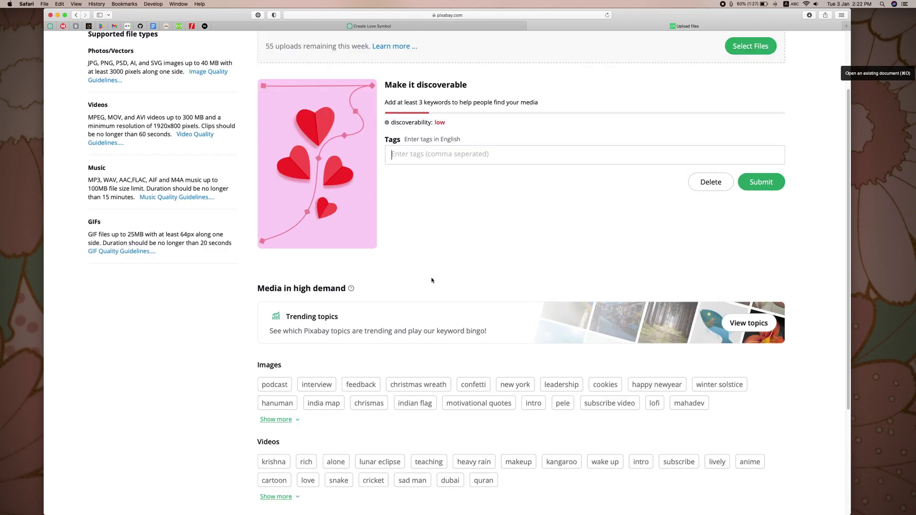
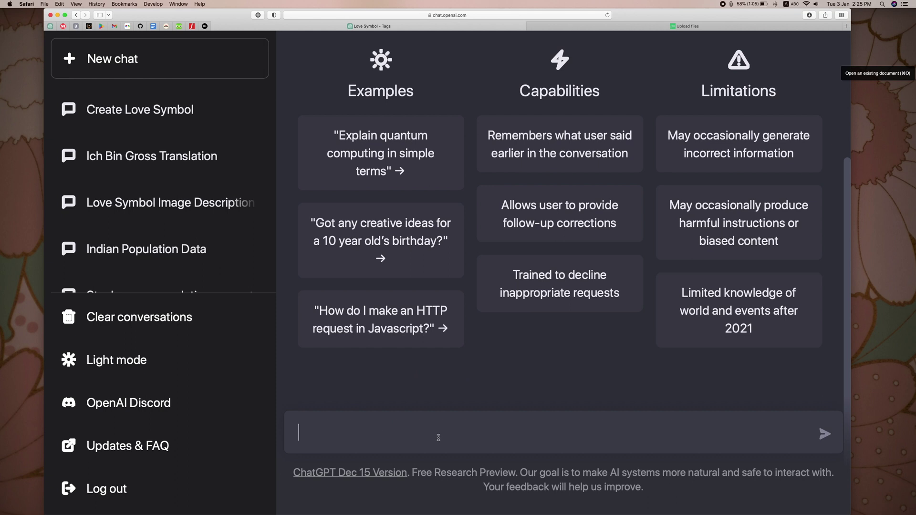
pyautogui.click(687, 26)
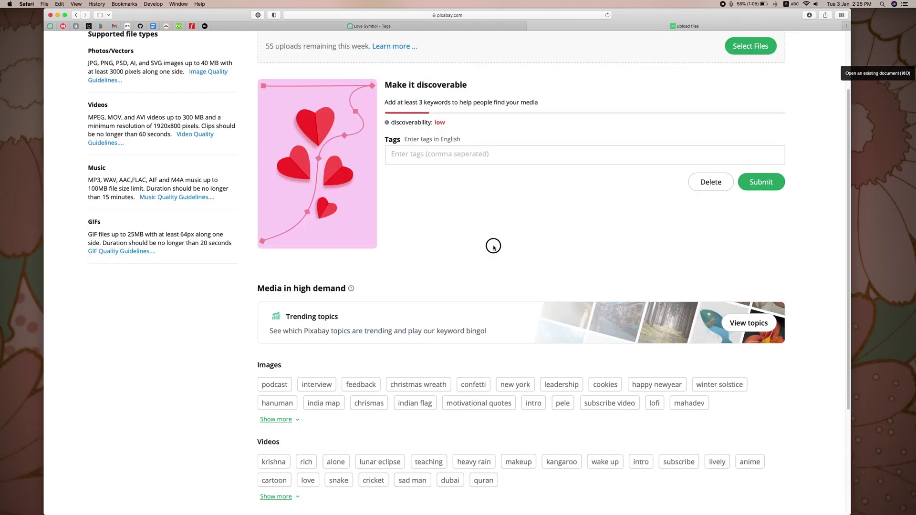
pyautogui.click(428, 28)
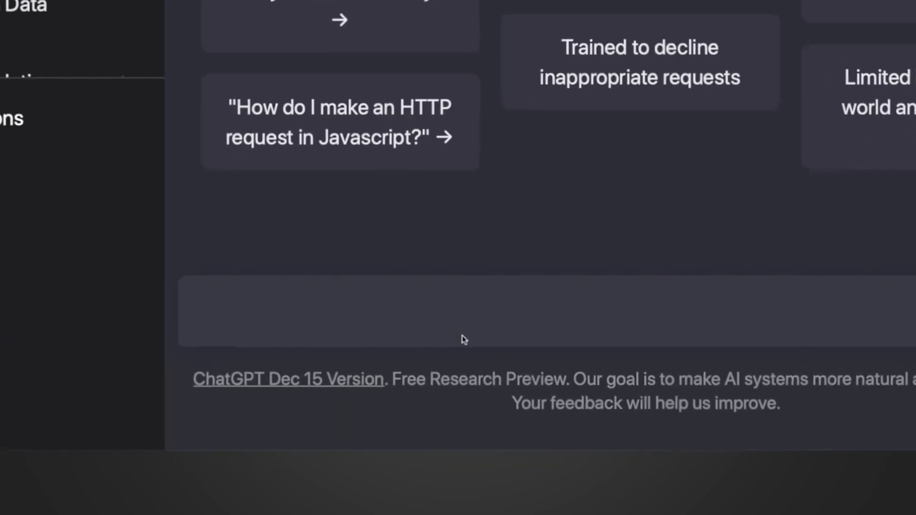
pyautogui.write('Create so')
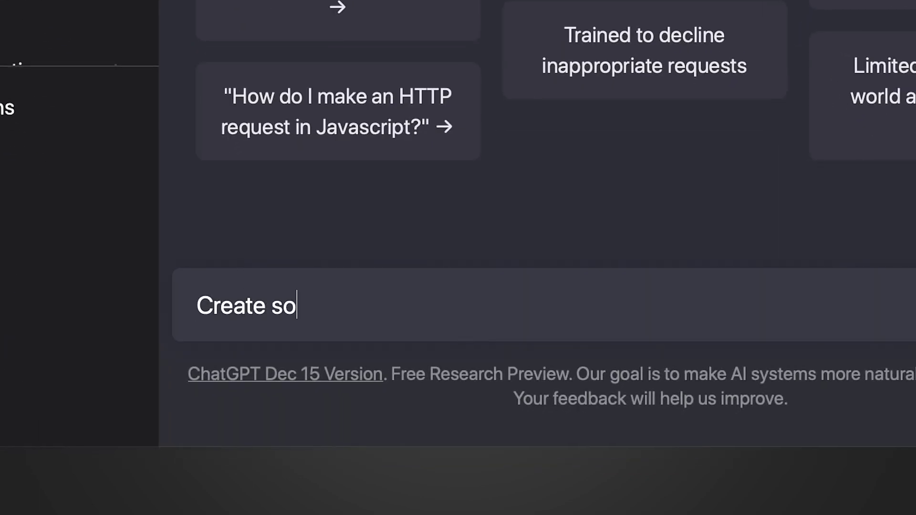
pyautogui.write('me tags for L')
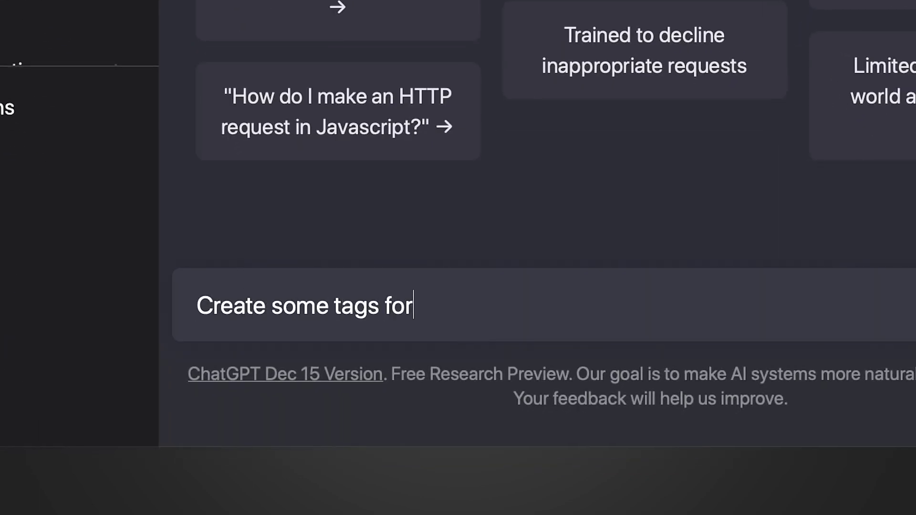
pyautogui.write('ove')
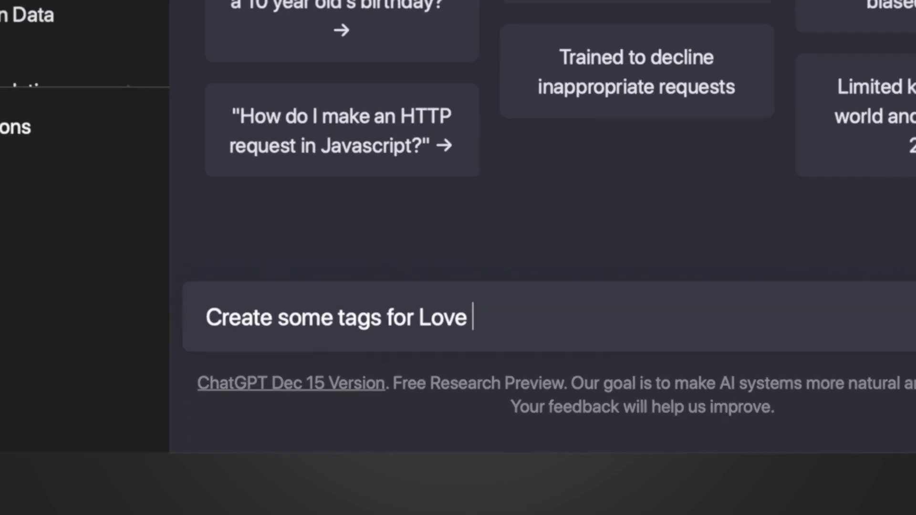
pyautogui.press('Return')
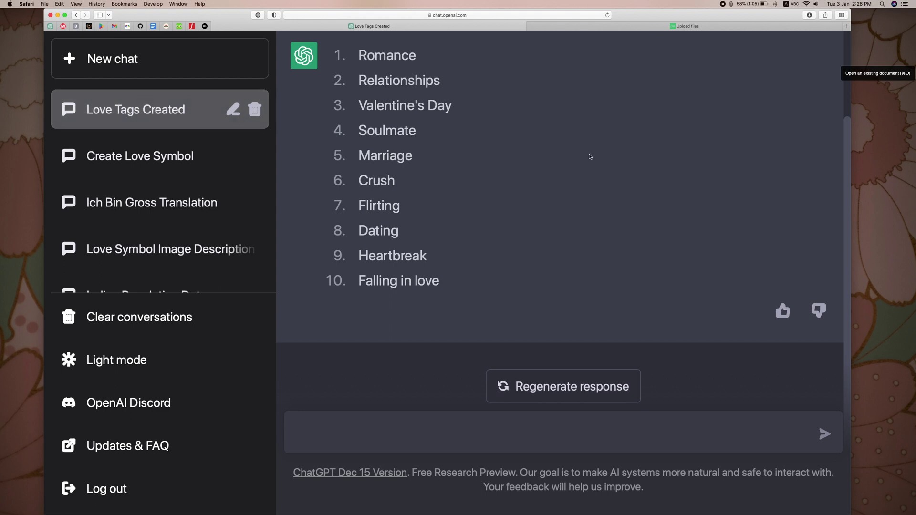
# Copy the suggested tag Romance from ChatGPT and add it to the Pixabay upload's tags.
pyautogui.moveTo(359, 54); pyautogui.dragTo(423, 59)
pyautogui.press('super+c')
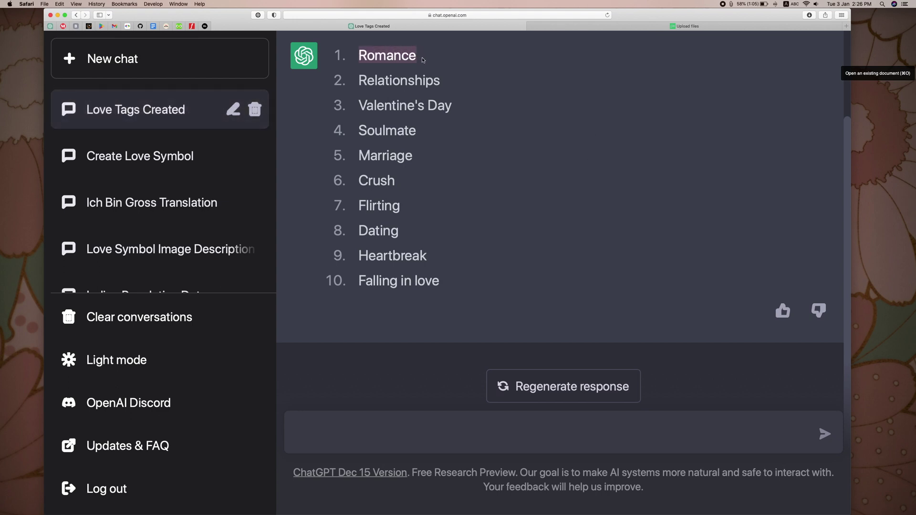
pyautogui.click(629, 25)
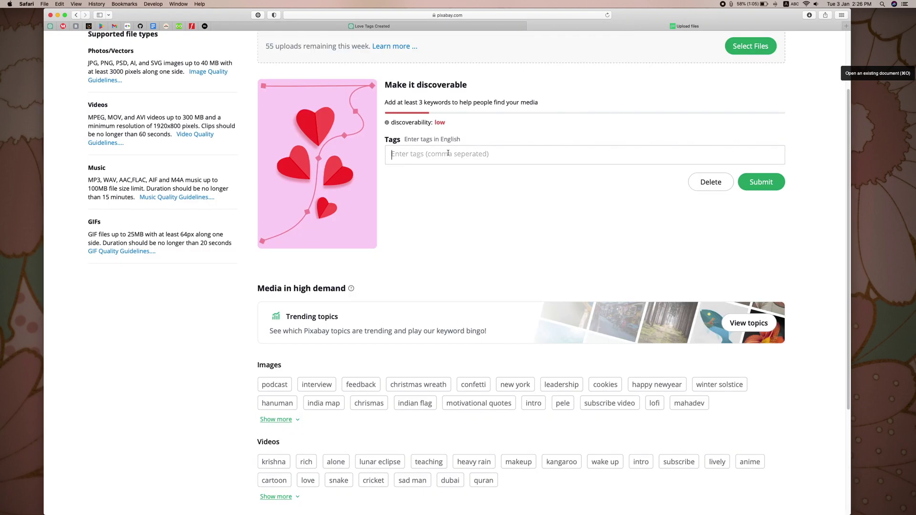
pyautogui.click(448, 152)
pyautogui.press('super+v')
# Recheck the suggested tags and add the tag Love to the Pixabay upload.
pyautogui.click(442, 25)
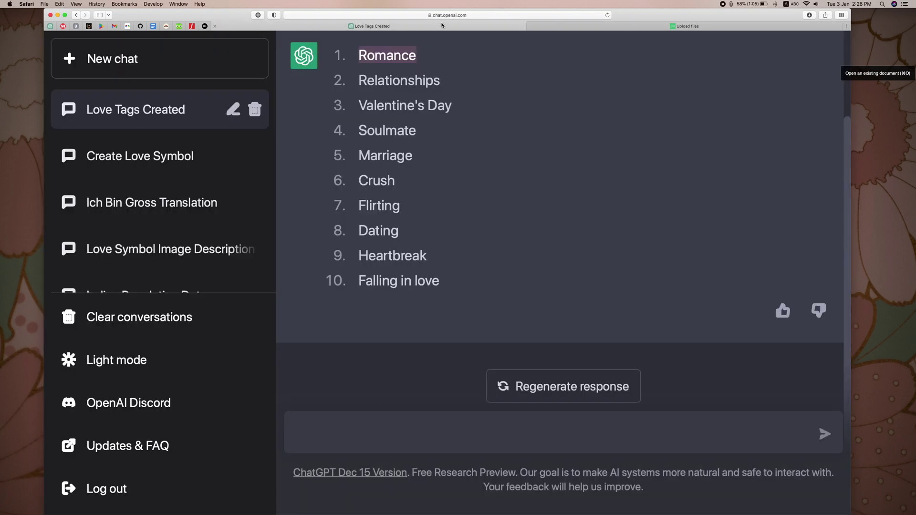
pyautogui.click(637, 24)
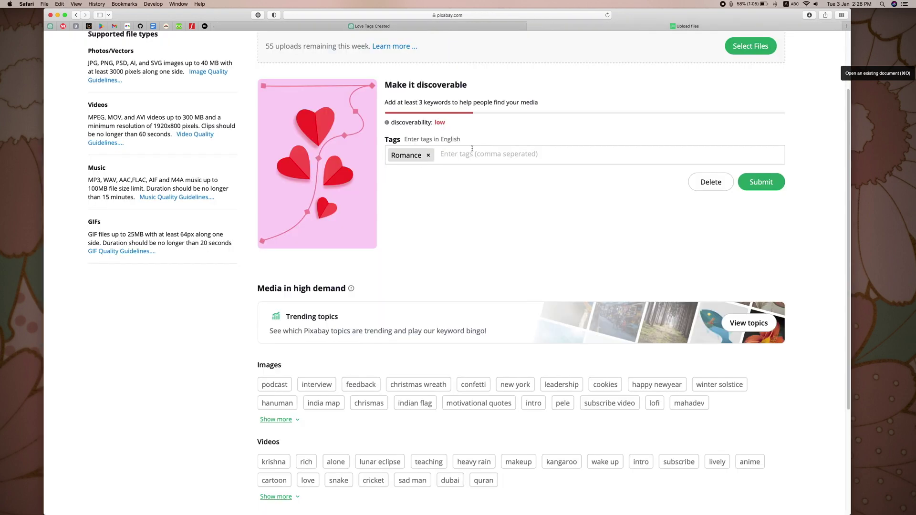
pyautogui.write('Love')
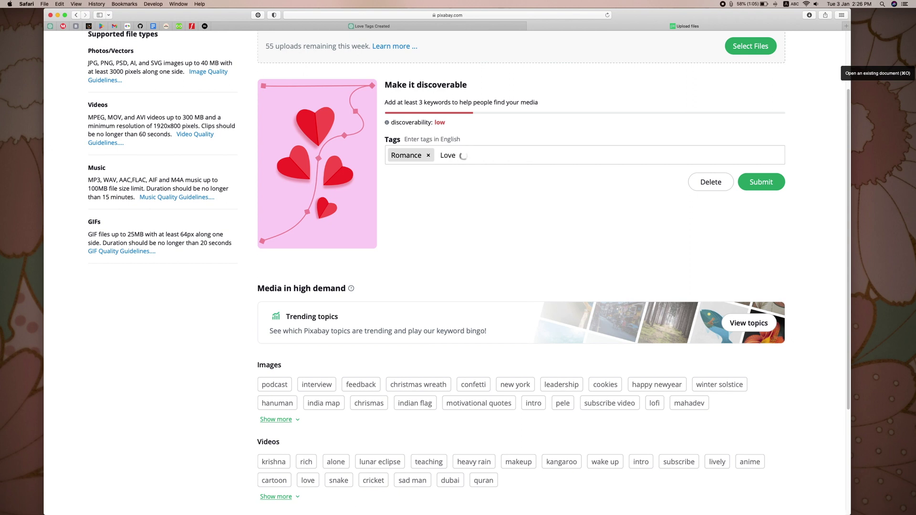
pyautogui.press('Return')
# Pick the suggestion Relationships from the ChatGPT list, add it as a Pixabay tag, and return to the upload page.
pyautogui.click(415, 26)
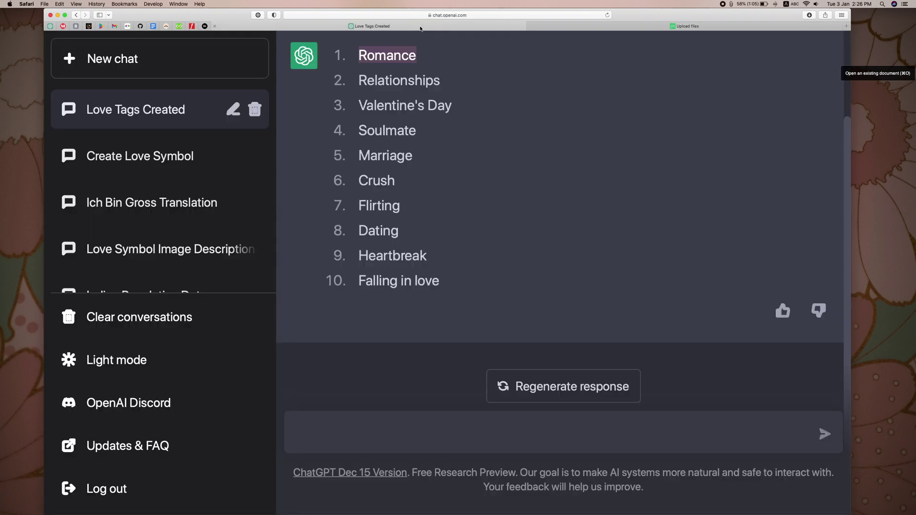
pyautogui.click(361, 172)
pyautogui.moveTo(358, 235); pyautogui.dragTo(406, 232)
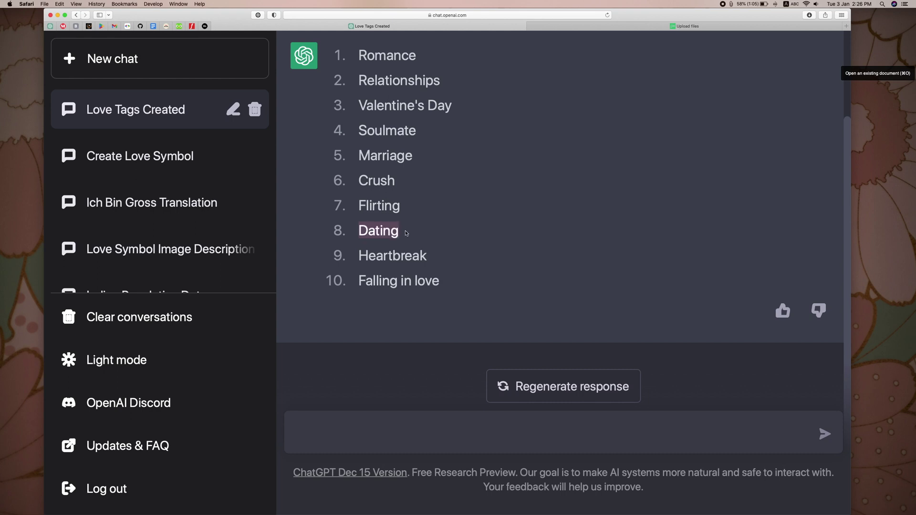
pyautogui.doubleClick(414, 81)
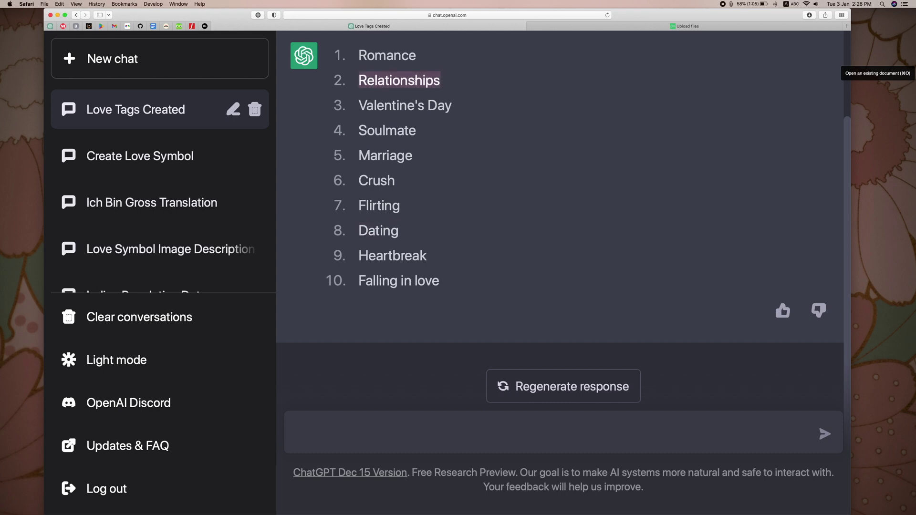
pyautogui.click(738, 31)
pyautogui.click(371, 26)
pyautogui.doubleClick(370, 57)
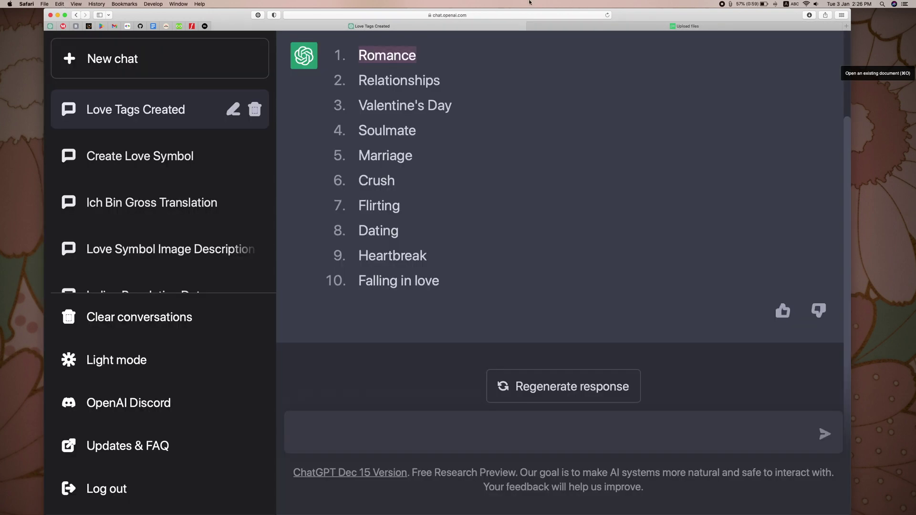
pyautogui.click(650, 26)
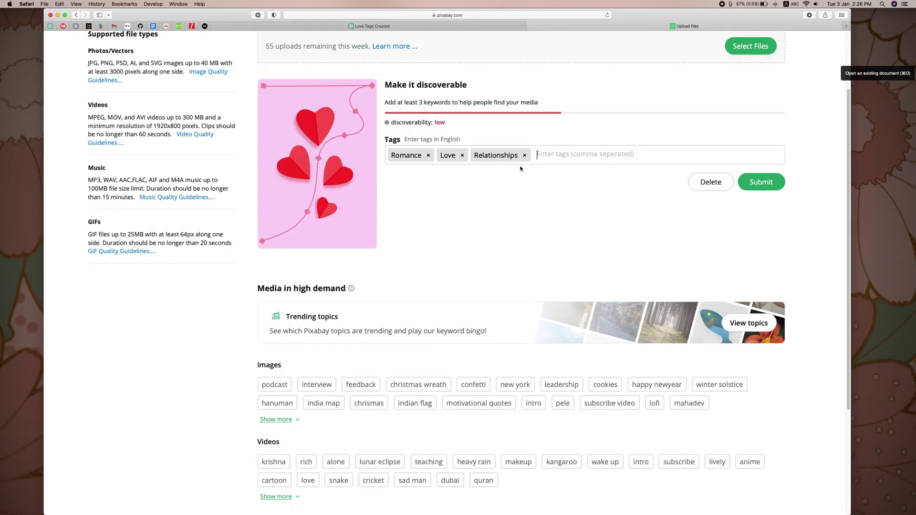
# Copy the suggested tag Marriage from the ChatGPT list and add it to the Pixabay upload's tags.
pyautogui.click(459, 28)
pyautogui.click(394, 182)
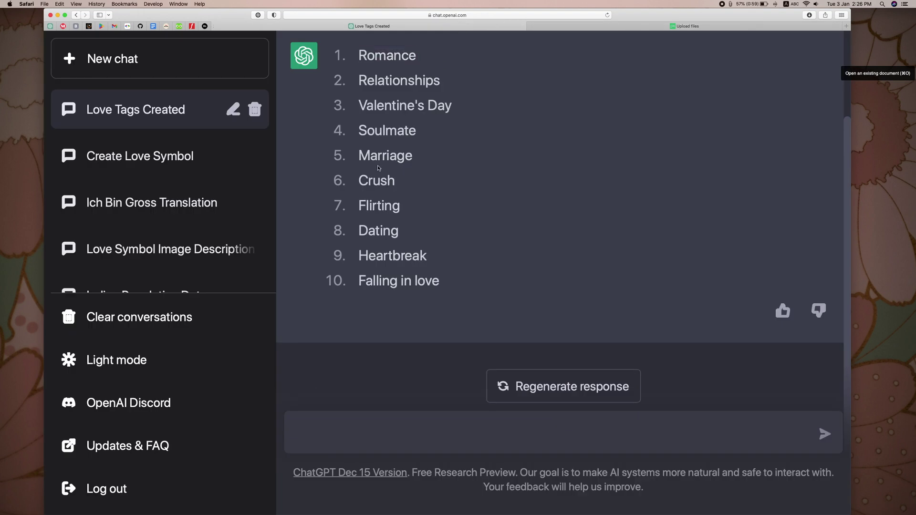
pyautogui.doubleClick(394, 161)
pyautogui.press('super+c')
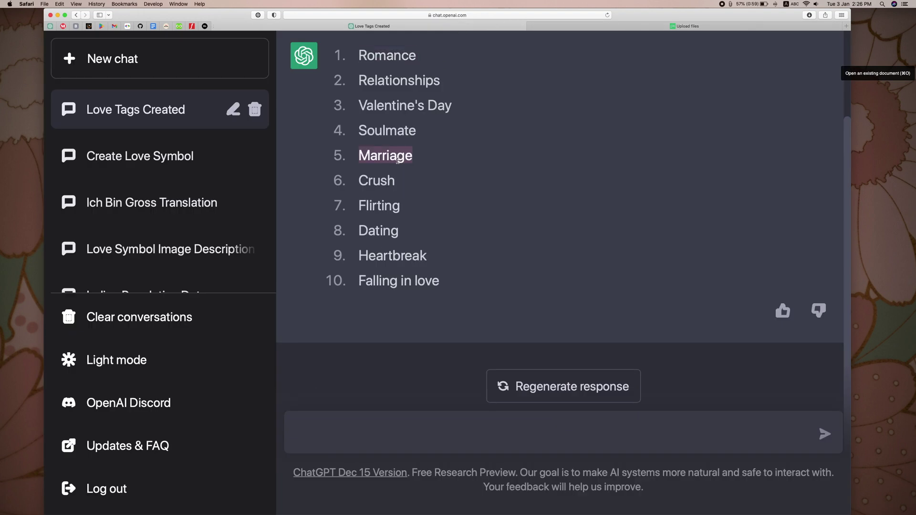
pyautogui.click(644, 26)
pyautogui.click(571, 153)
pyautogui.press('super+v')
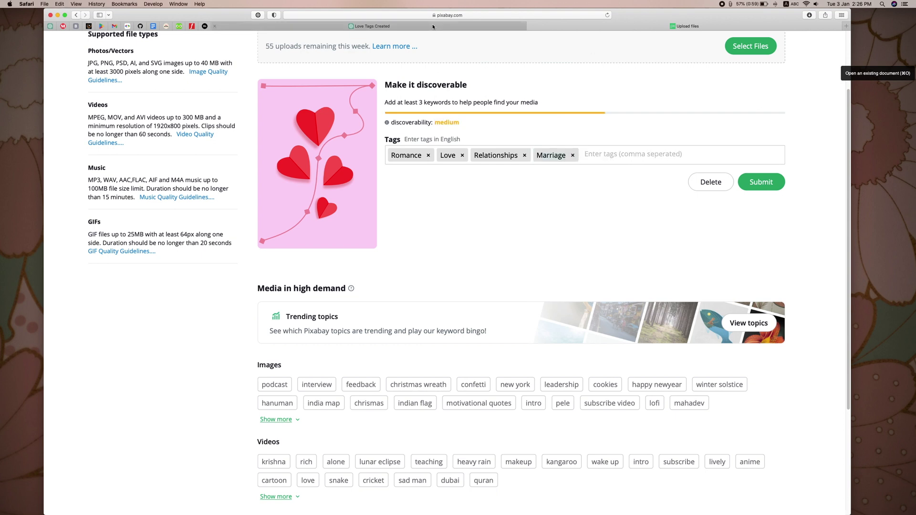
# Regenerate ChatGPT's tag suggestions and add Heartbreak from the new list to the Pixabay upload's tags.
pyautogui.click(433, 25)
pyautogui.click(592, 392)
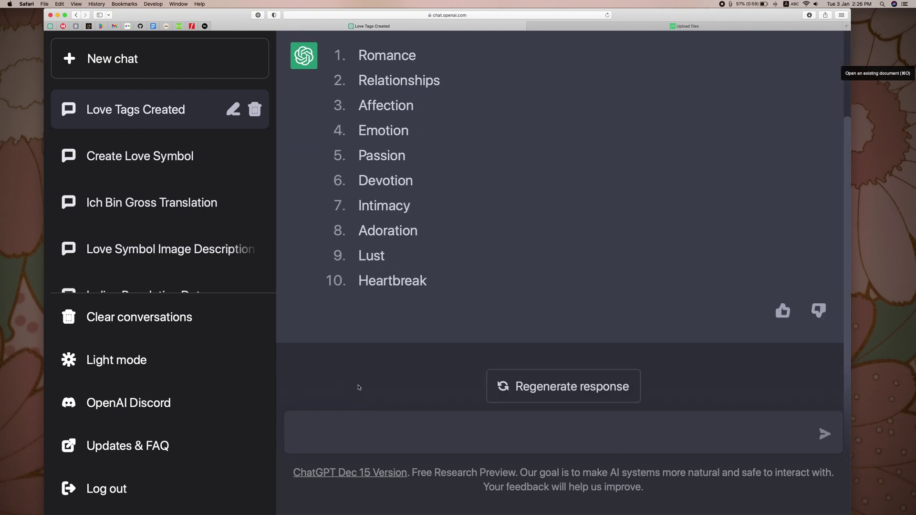
pyautogui.doubleClick(402, 280)
pyautogui.press('super+c')
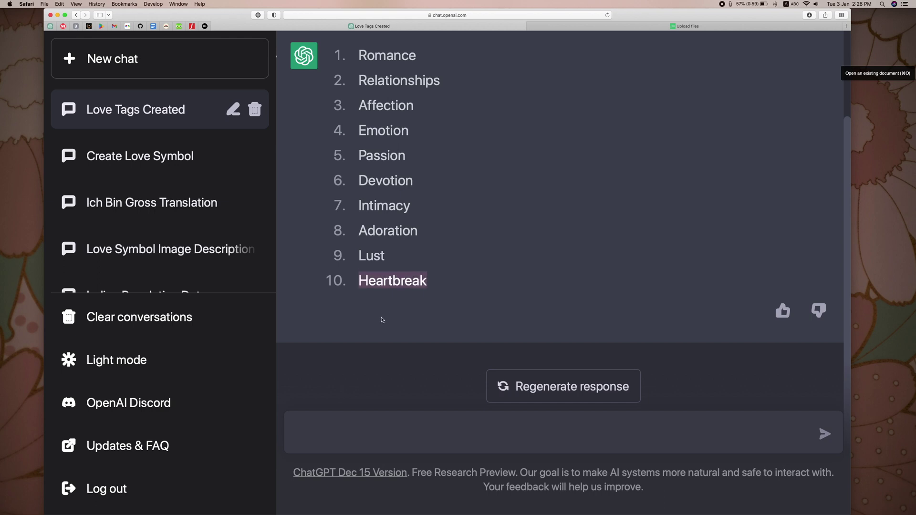
pyautogui.click(624, 25)
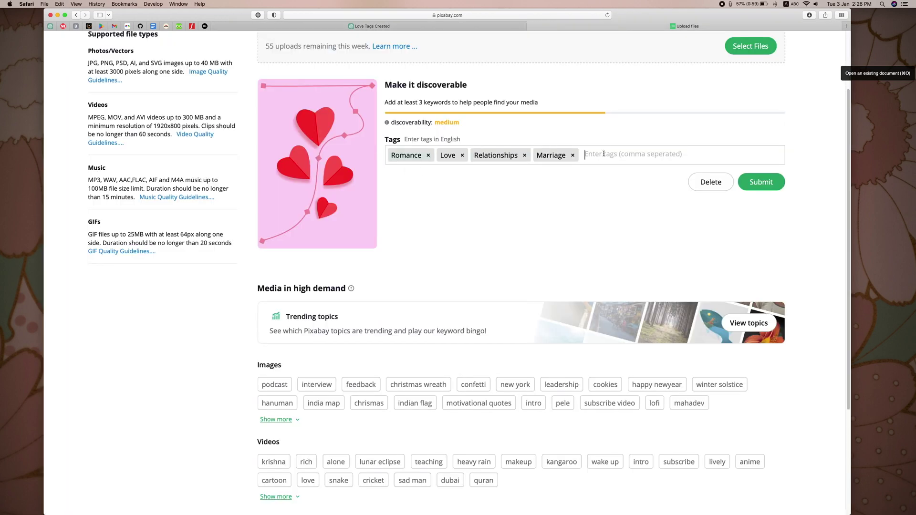
pyautogui.press('super+v')
pyautogui.press('Return')
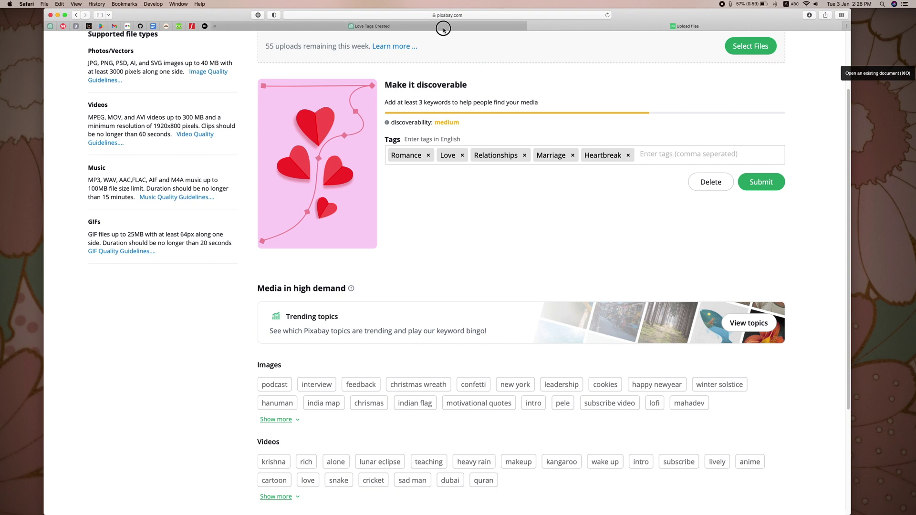
# Copy Emotion from the ChatGPT suggestions and add it as a tag on the Pixabay upload.
pyautogui.click(444, 26)
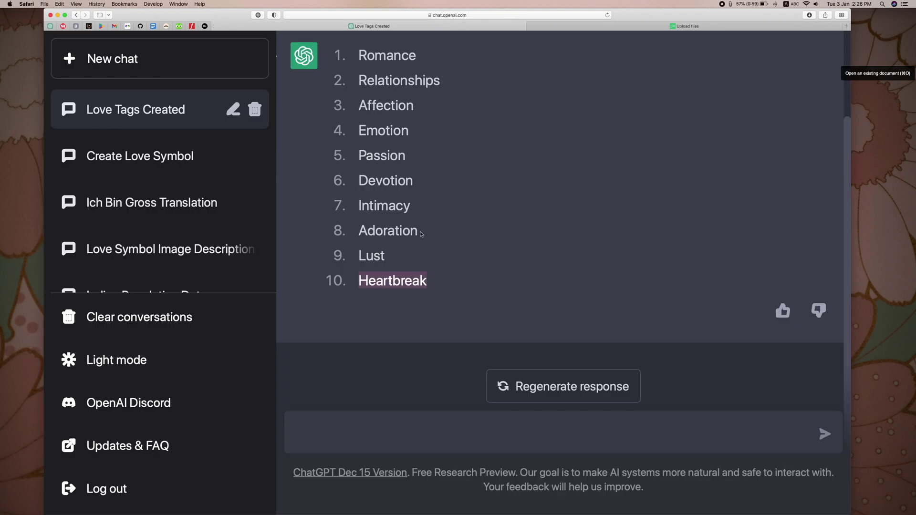
pyautogui.doubleClick(387, 129)
pyautogui.press('super+c')
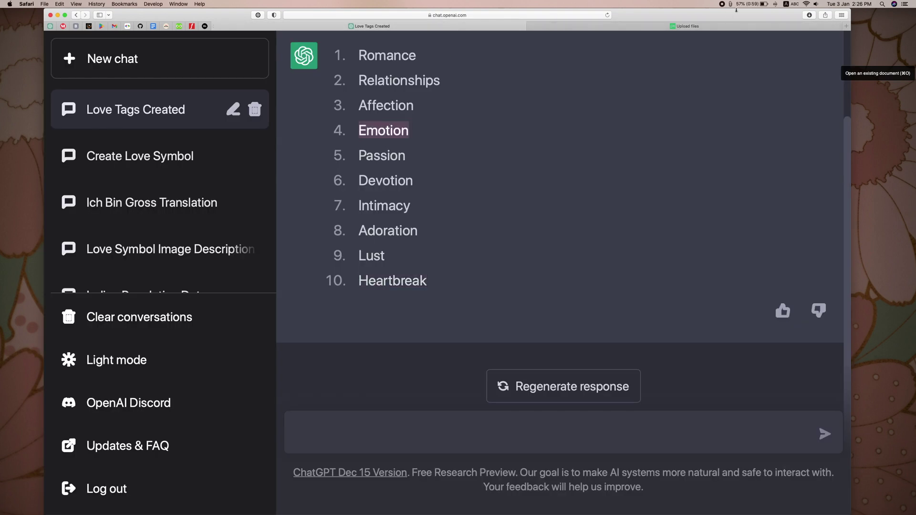
pyautogui.click(621, 26)
pyautogui.press('super+v')
pyautogui.press('Return')
# Take Affection from the ChatGPT list and enter it as another tag for the Pixabay upload.
pyautogui.click(411, 28)
pyautogui.doubleClick(388, 107)
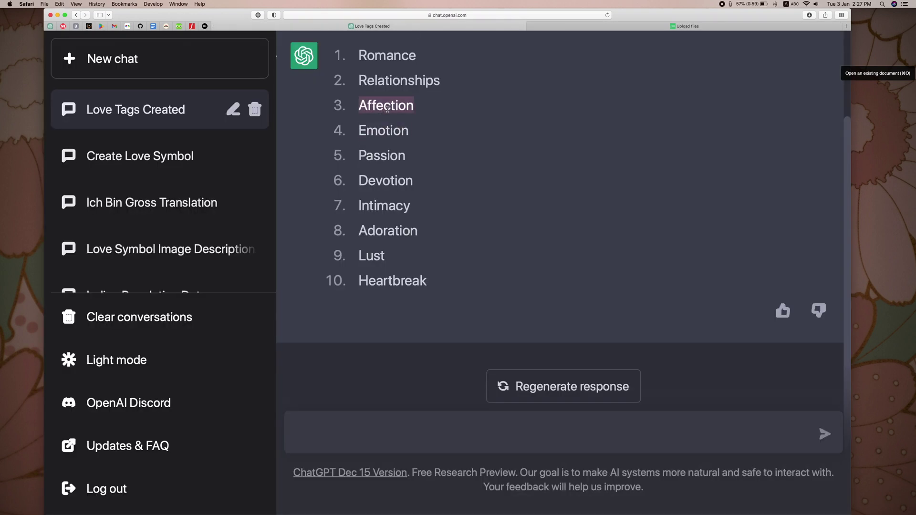
pyautogui.click(673, 26)
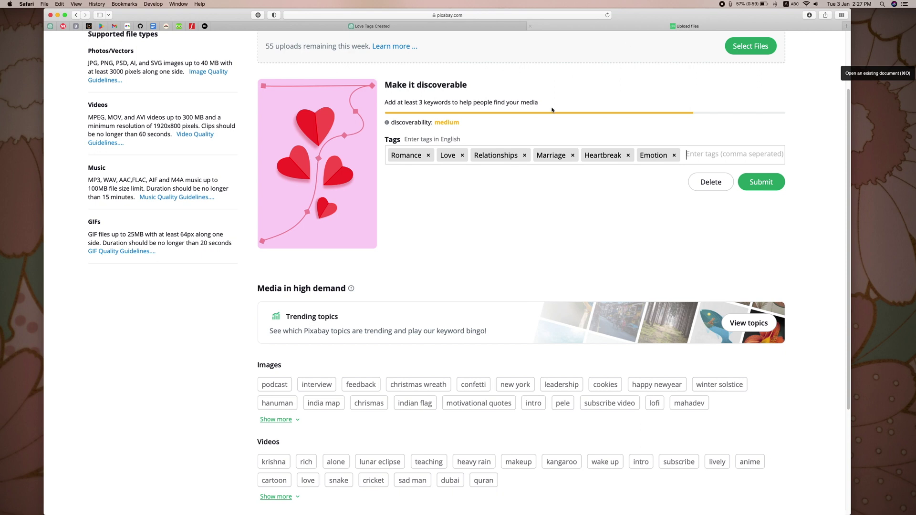
pyautogui.click(709, 155)
pyautogui.press('super+v')
pyautogui.press('Return')
# Add the tags Symbol and Love symbol to the upload and submit it.
pyautogui.write('Symbl')
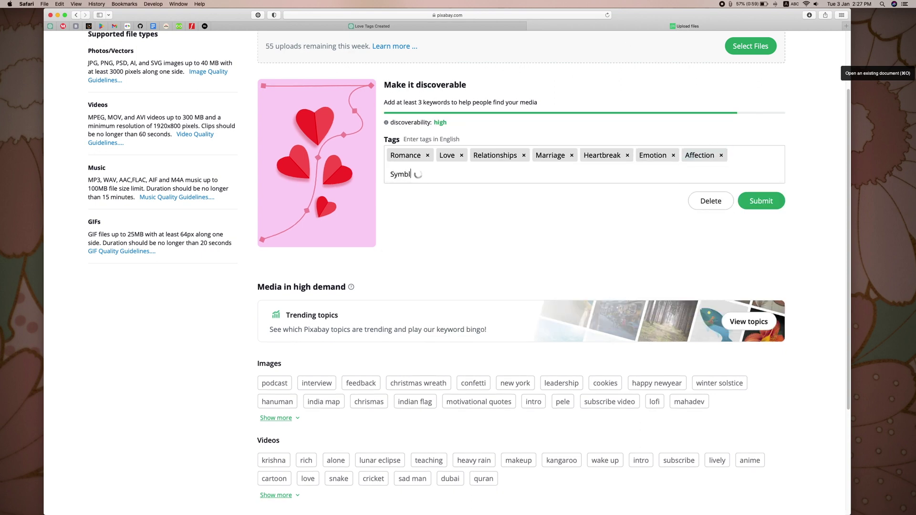
pyautogui.press('BackSpace')
pyautogui.write('ol')
pyautogui.press('Return')
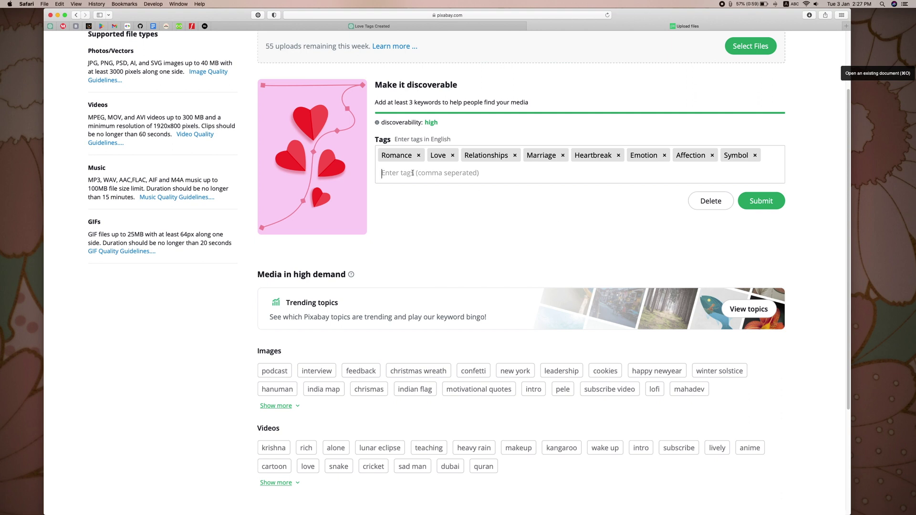
pyautogui.write('Love sym')
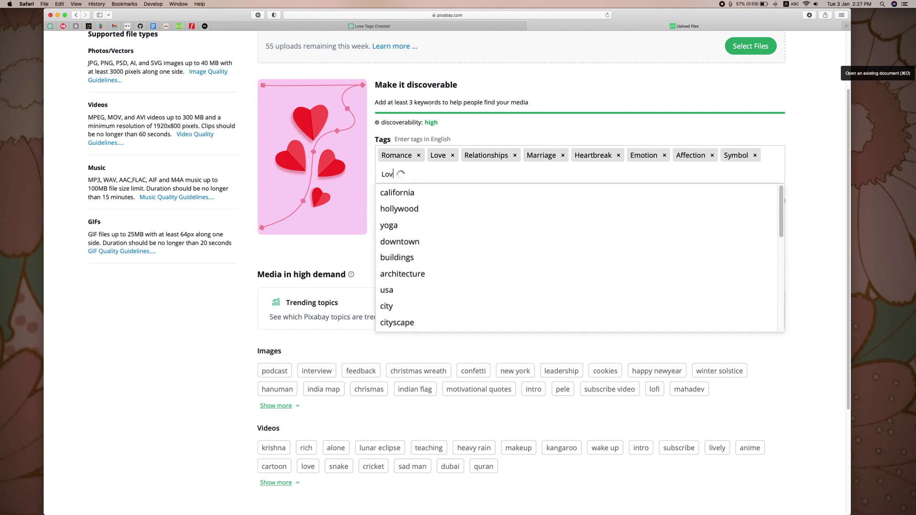
pyautogui.write('bol')
pyautogui.press('Return')
pyautogui.click(762, 201)
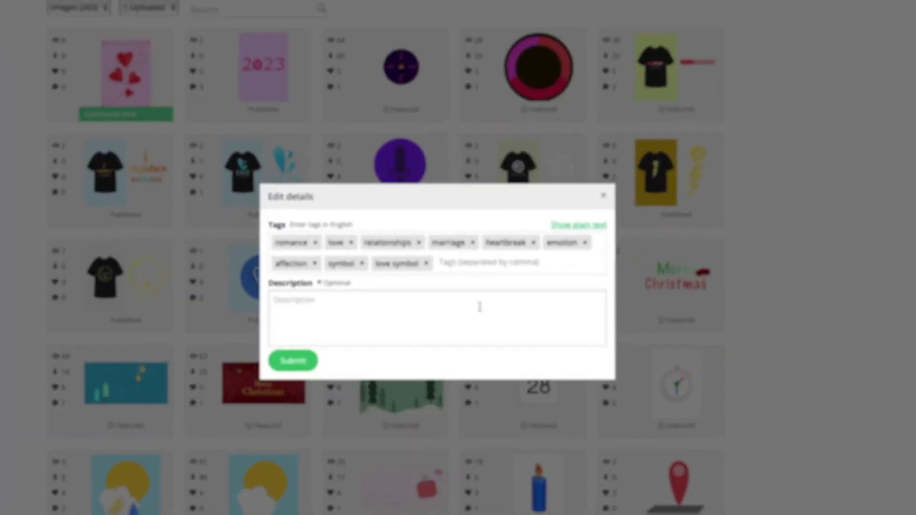
# Switch from the image's empty description on Pixabay to ChatGPT and ask it to "Create a description for Love Symbol".
pyautogui.click(344, 315)
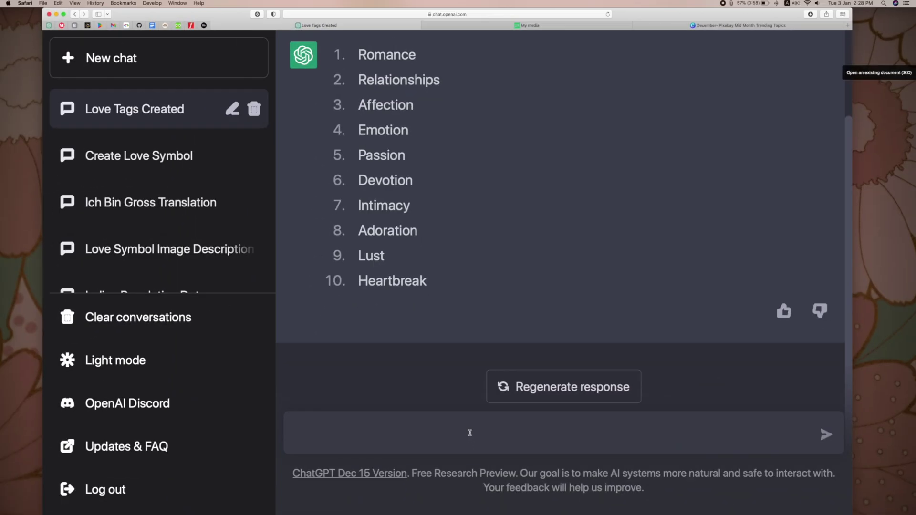
pyautogui.click(470, 433)
pyautogui.write('Cr')
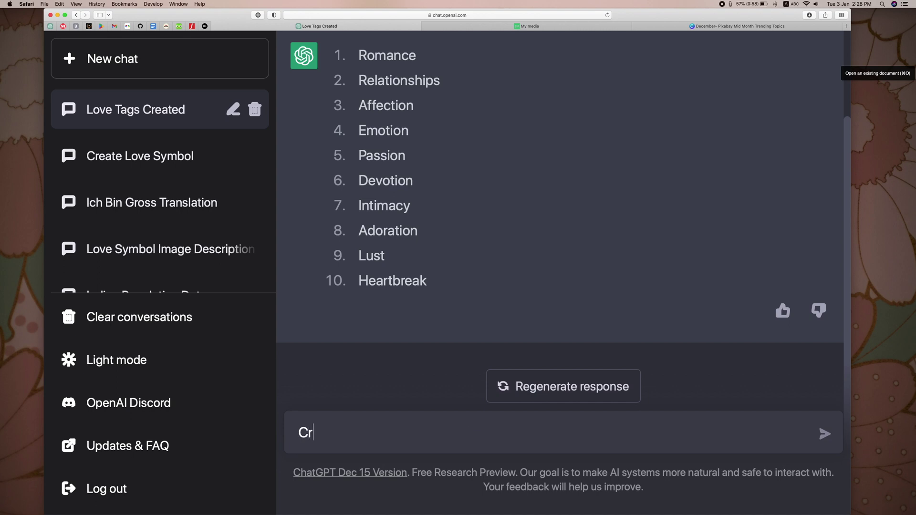
pyautogui.write('eate a description ')
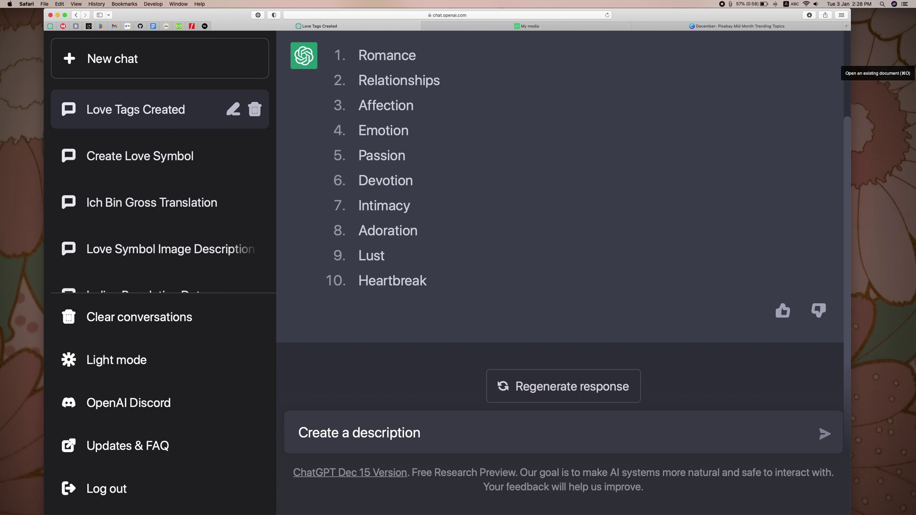
pyautogui.write('for Love Symbol')
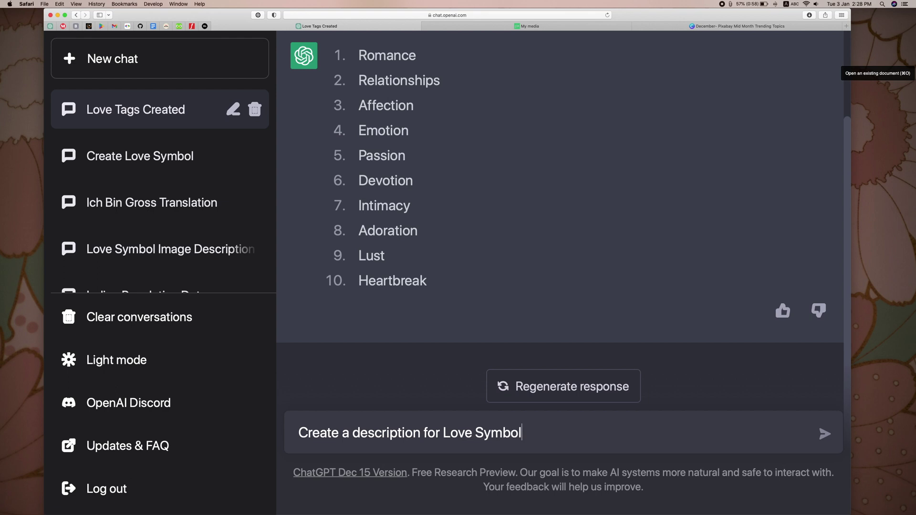
pyautogui.press('Return')
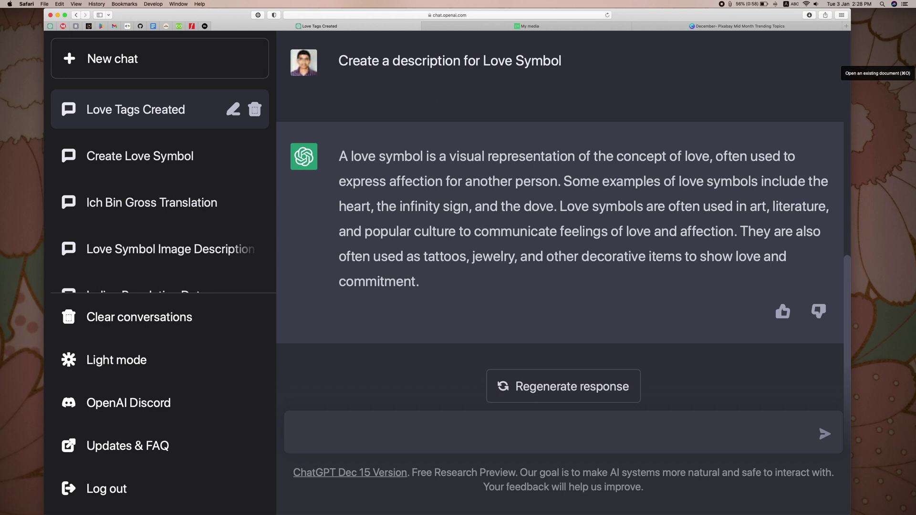
# Submit ChatGPT's love symbol text, cut after "and the dove.", as the image's Pixabay description and close the My media page.
pyautogui.moveTo(340, 153); pyautogui.dragTo(444, 287)
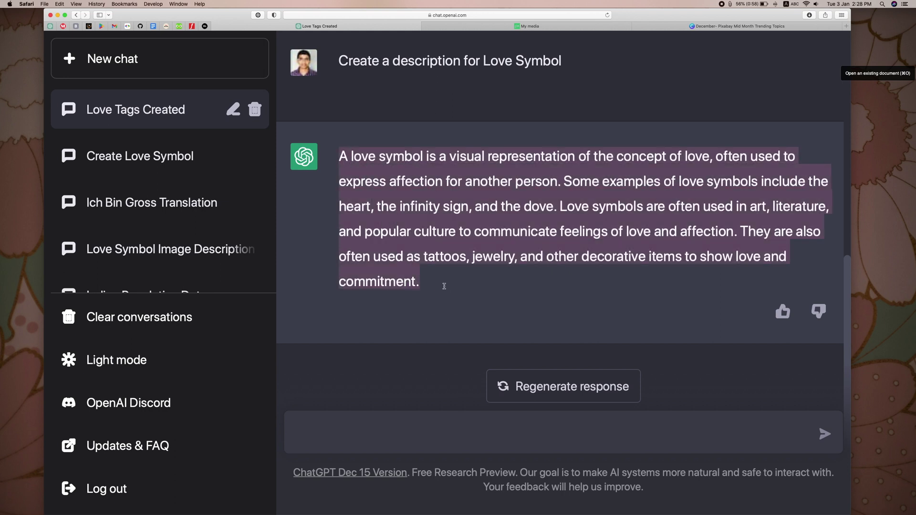
pyautogui.press('super+c')
pyautogui.click(544, 27)
pyautogui.click(382, 288)
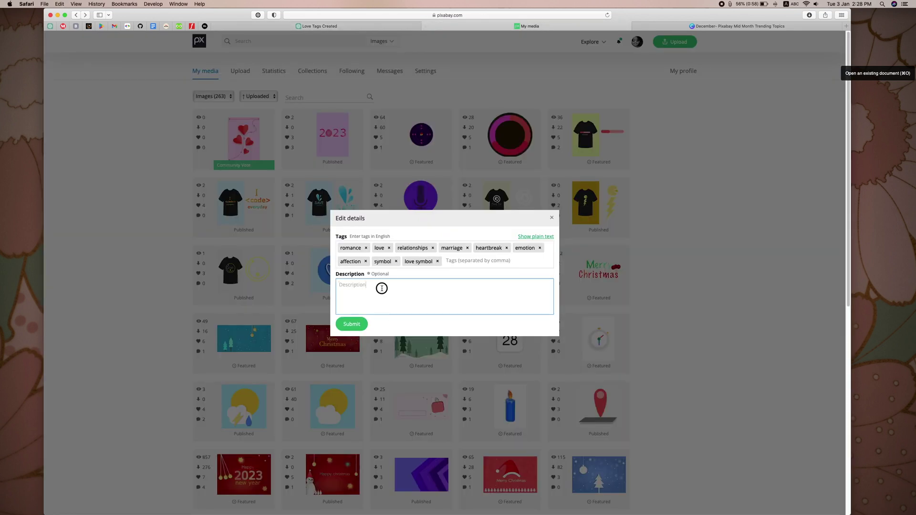
pyautogui.press('super+v')
pyautogui.press('BackSpace')
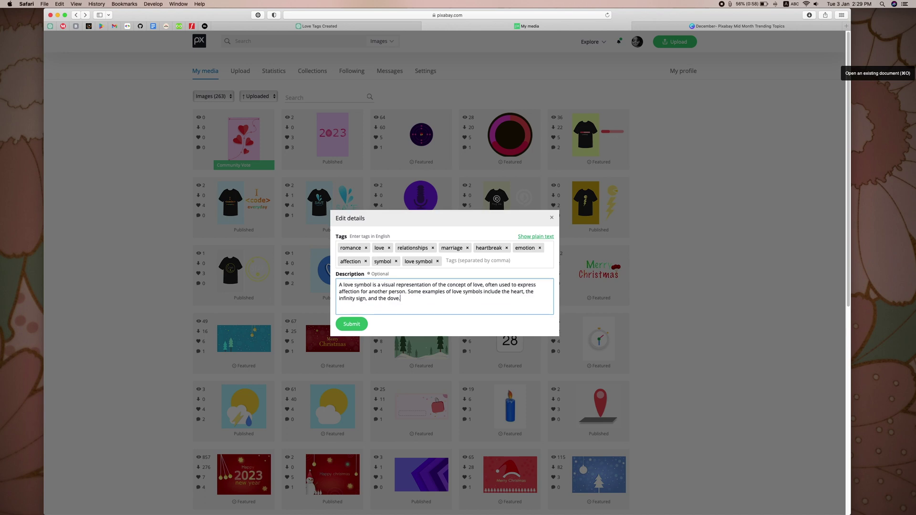
pyautogui.click(352, 324)
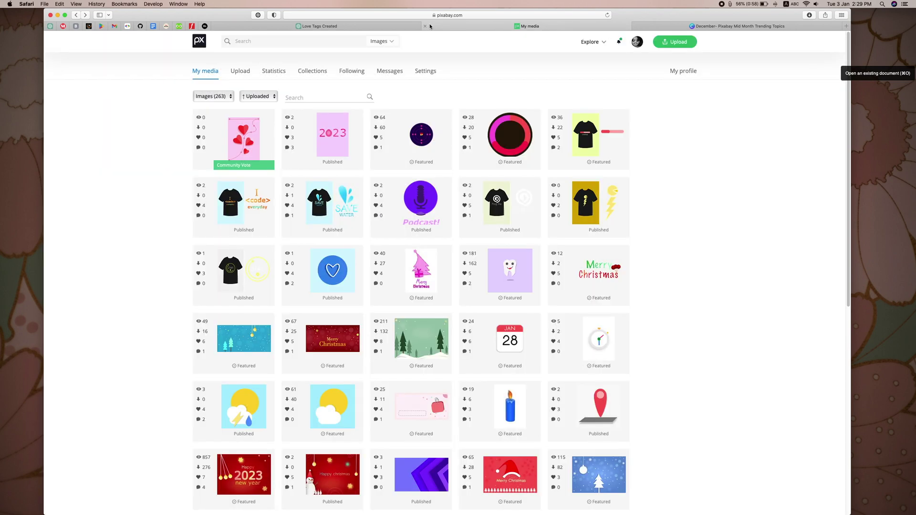
pyautogui.click(425, 26)
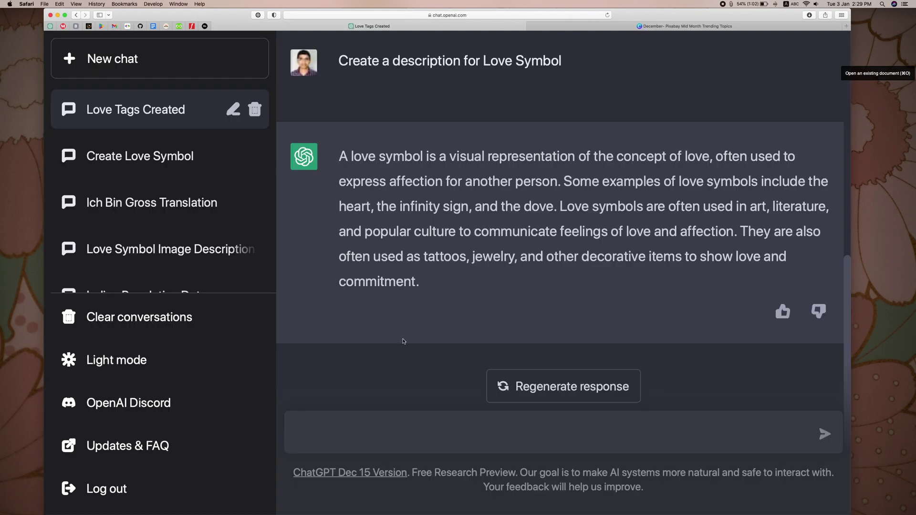